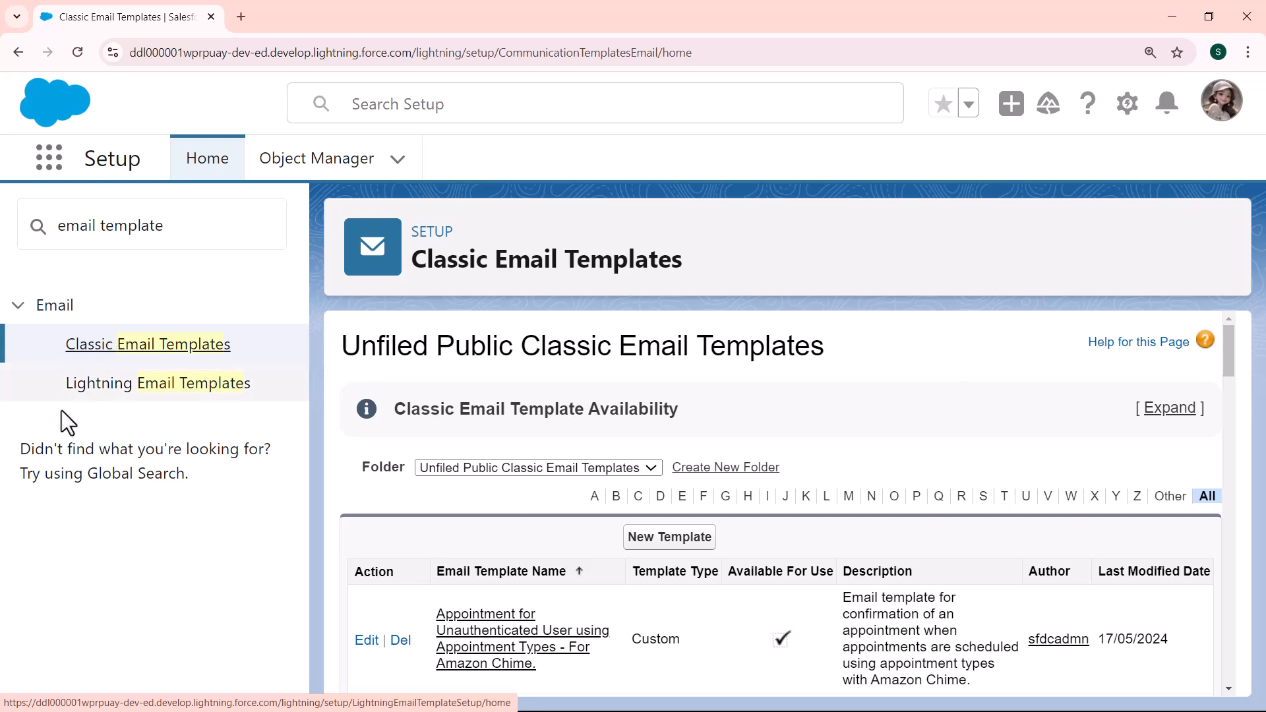
Step: Start a new classic email template of the type HTML (using Classic Letterhead)
click(660, 547)
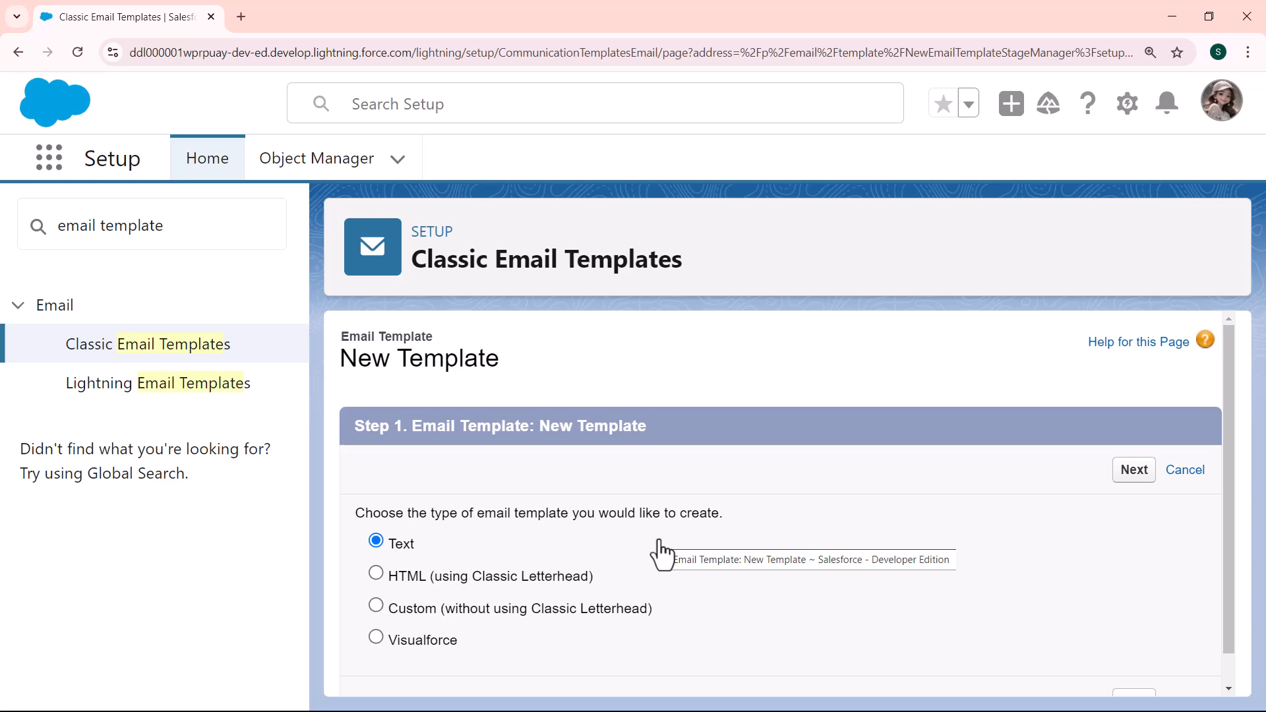
click(379, 571)
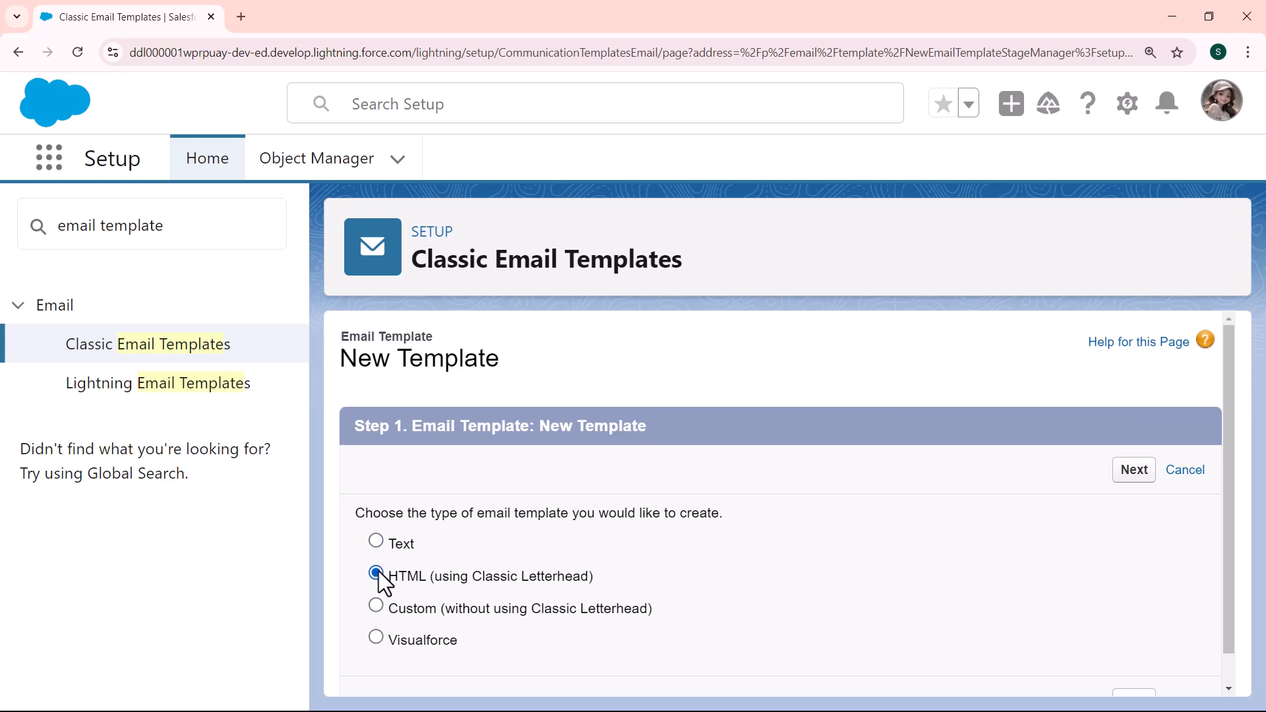
click(1131, 472)
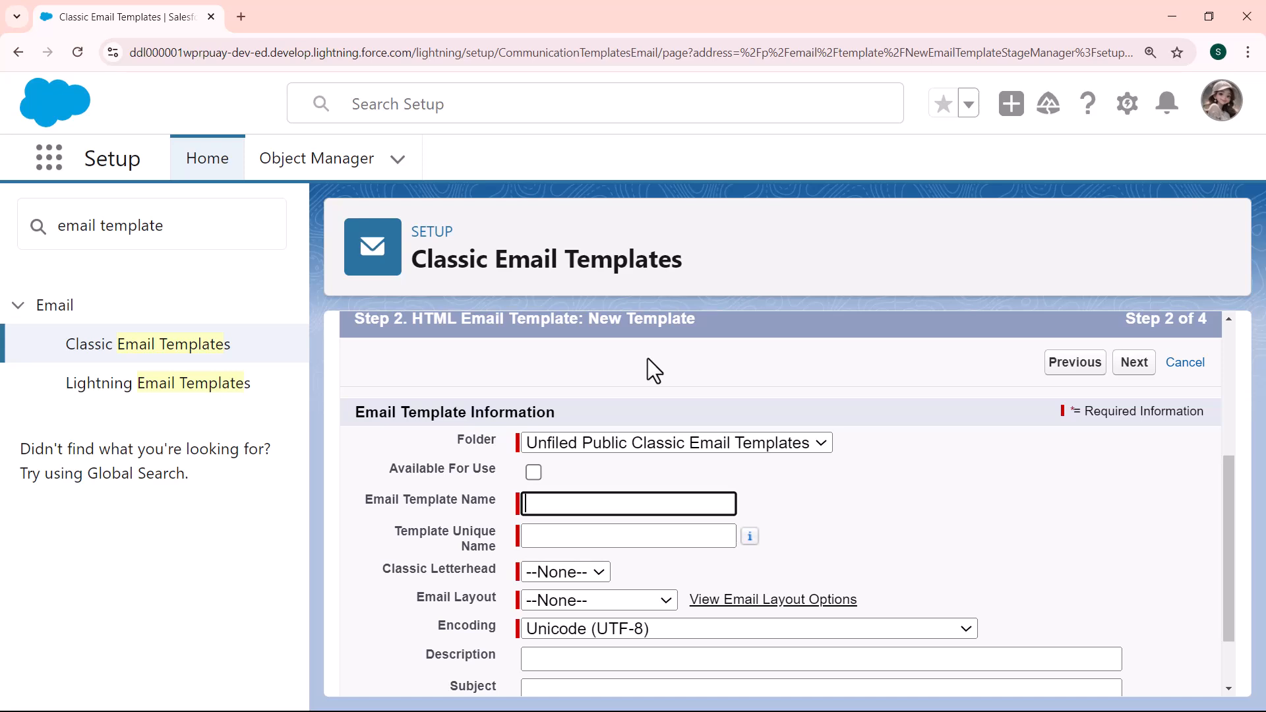
Step: Name the email template Course Information with the unique name Course_Information and mark it as available for use
click(553, 499)
text(Course Information)
click(547, 535)
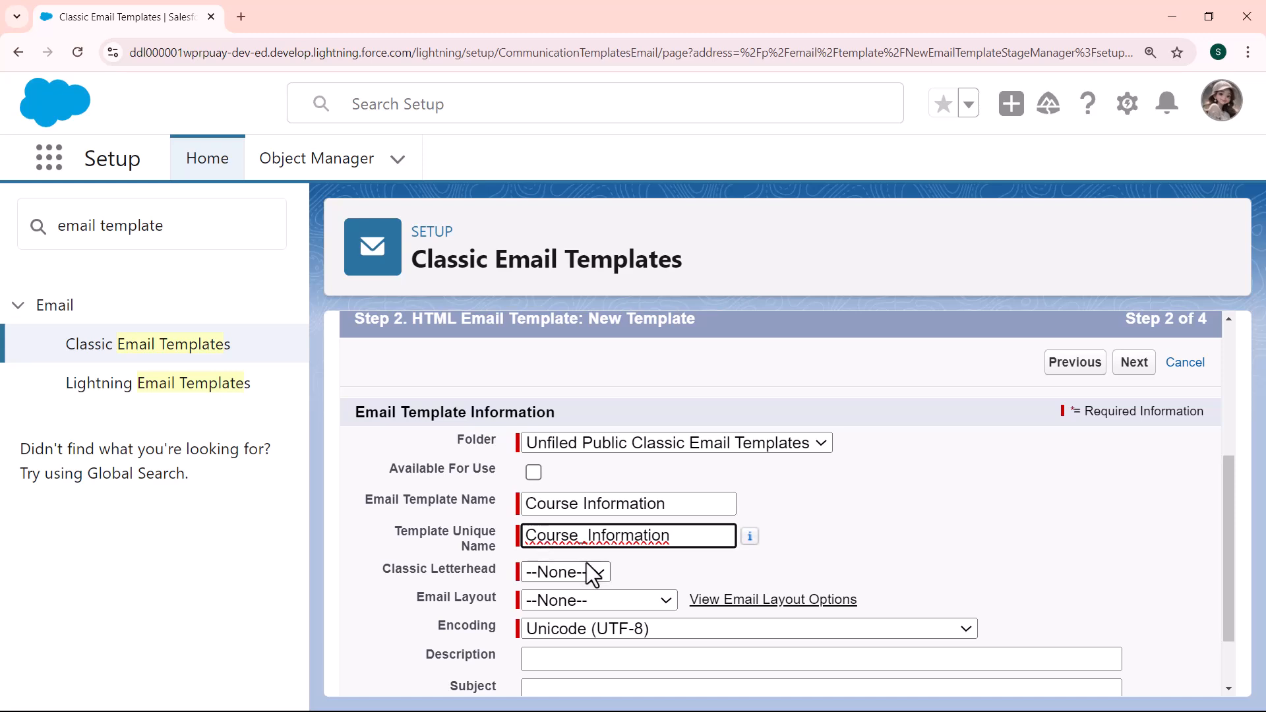
click(536, 476)
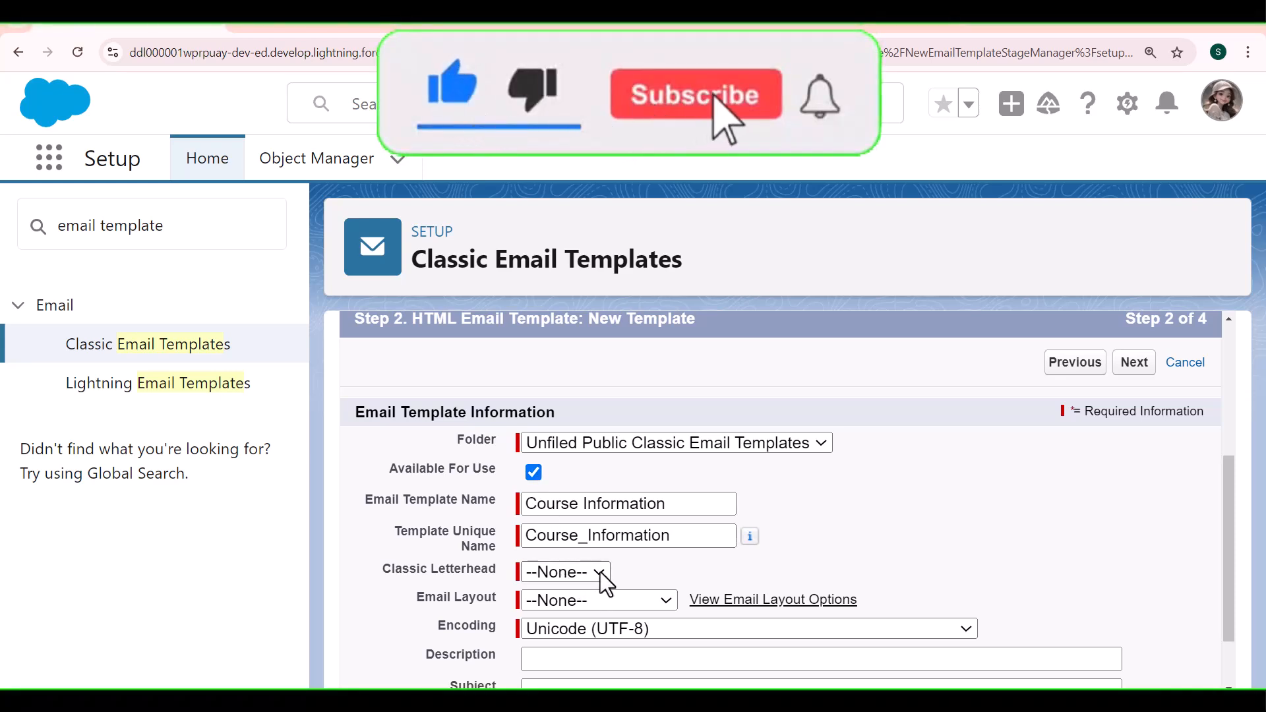
Step: Assign the Demo classic letterhead and the Free Form Letter layout to the template, and continue to the HTML version
click(600, 571)
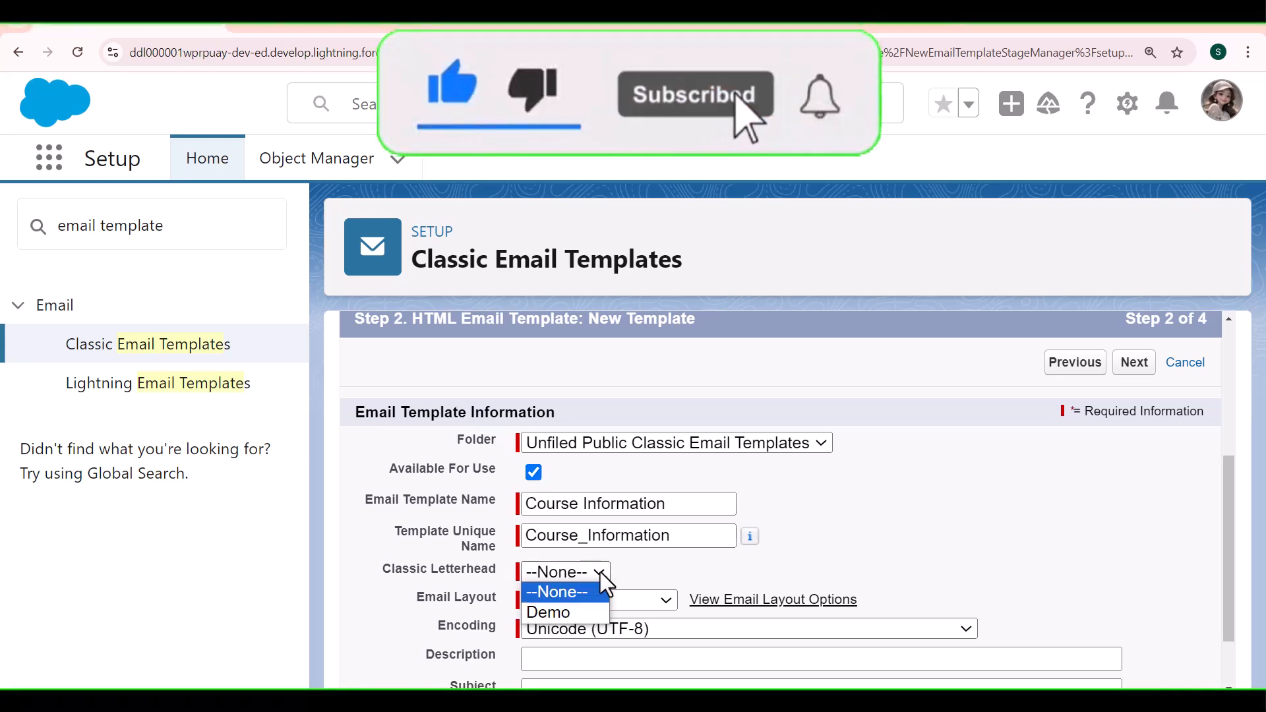
click(577, 604)
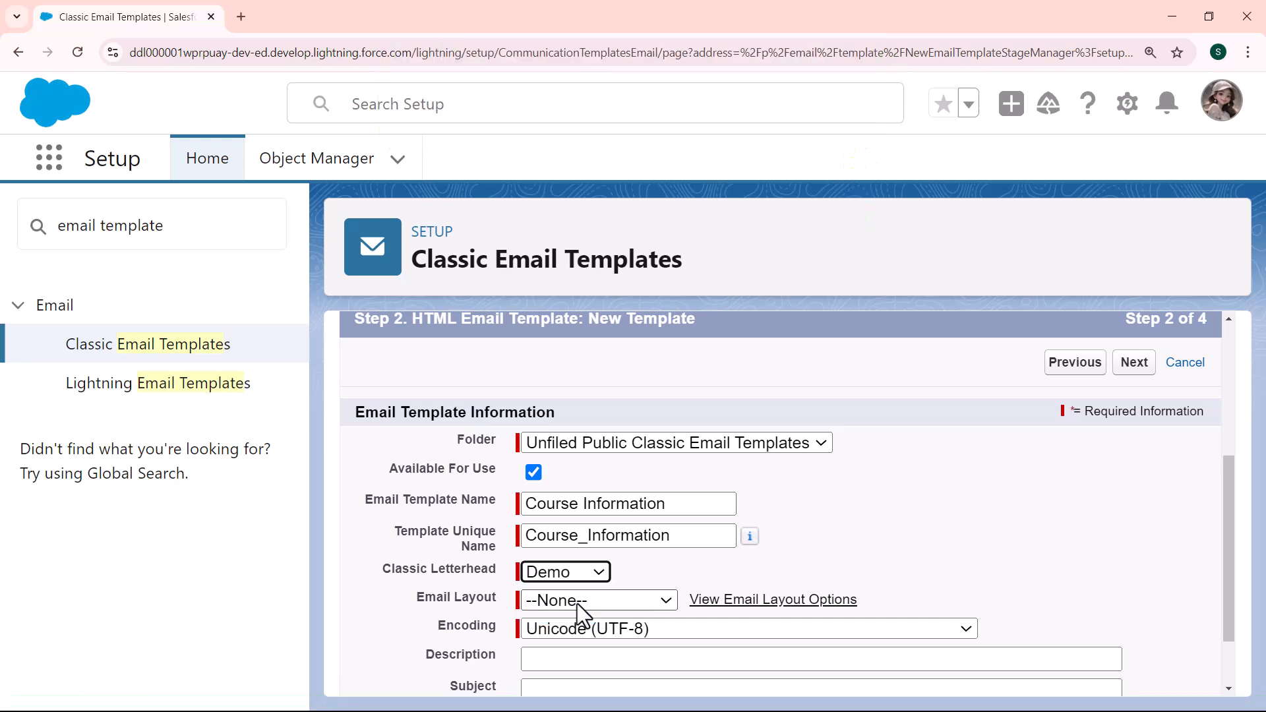
click(655, 596)
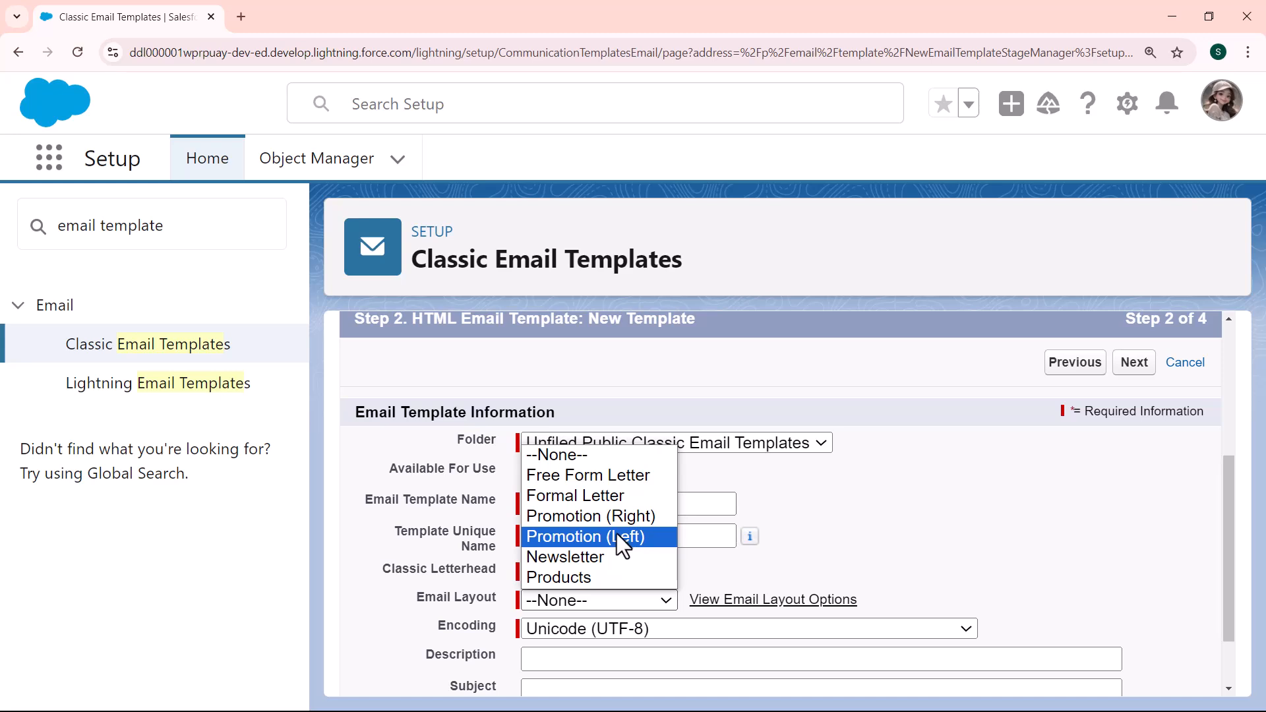
click(611, 476)
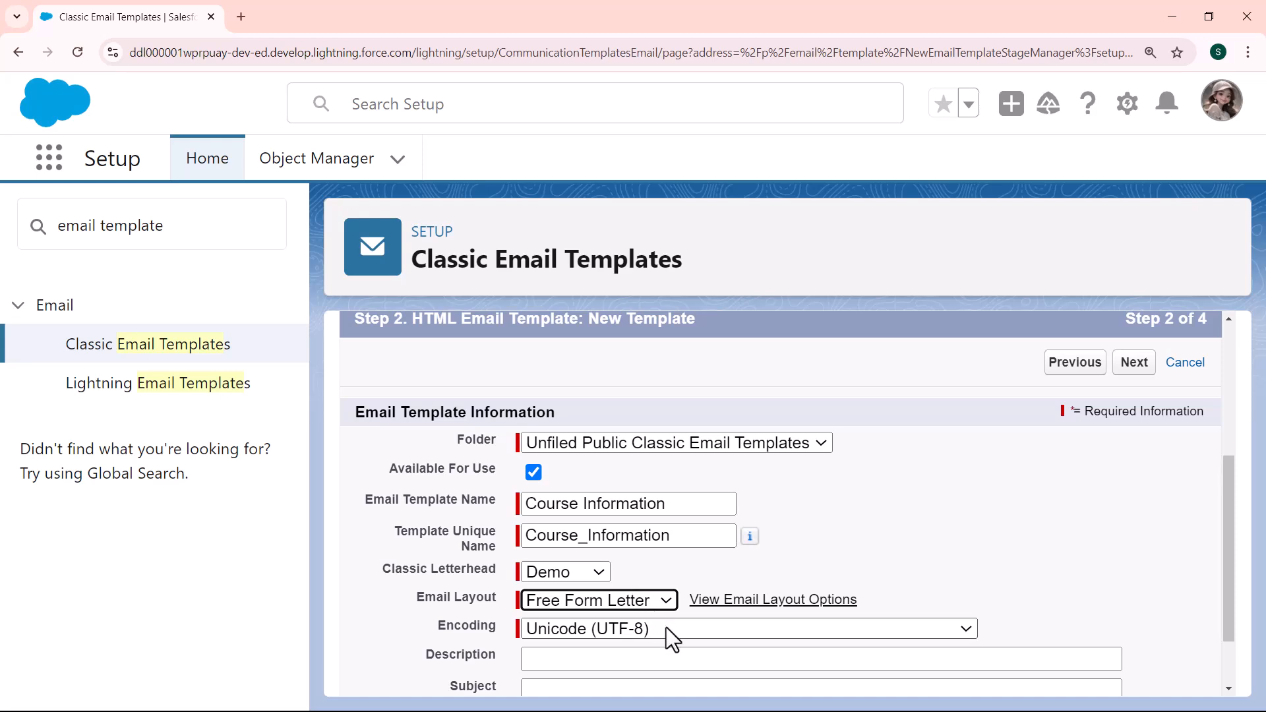
click(1134, 365)
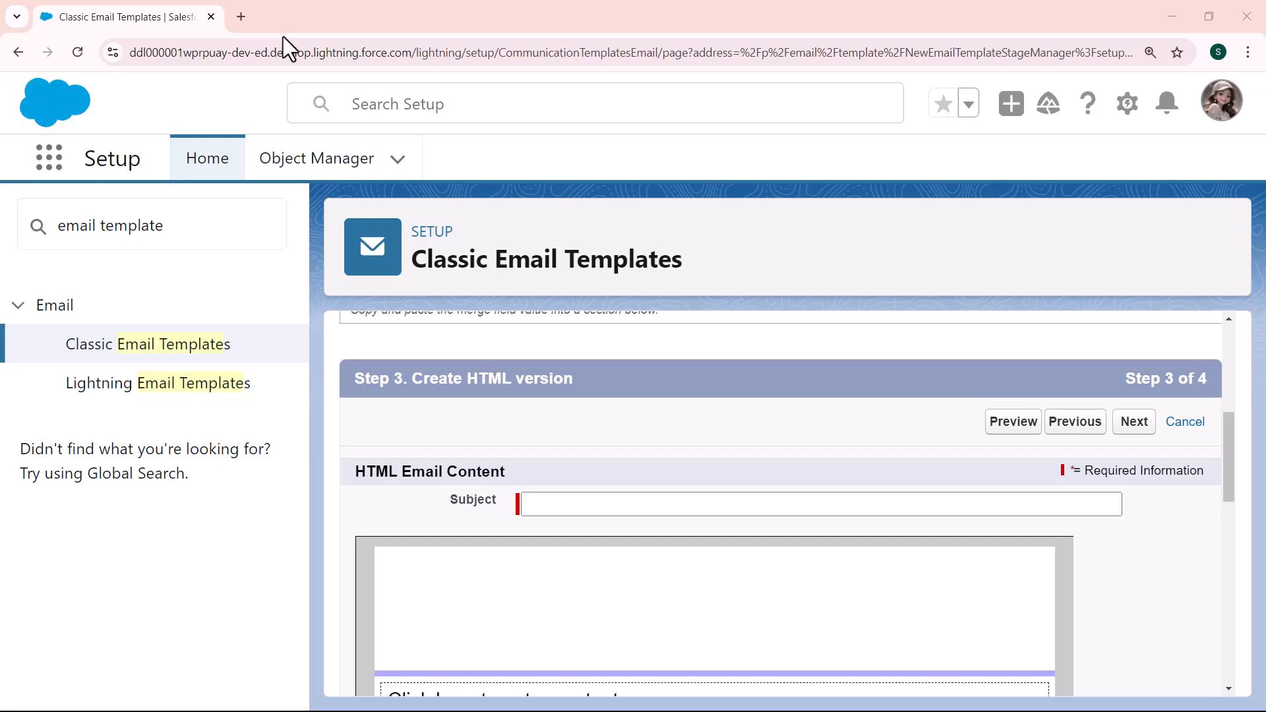
Step: Set the HTML email subject to Course Promotion
click(631, 503)
text(Course )
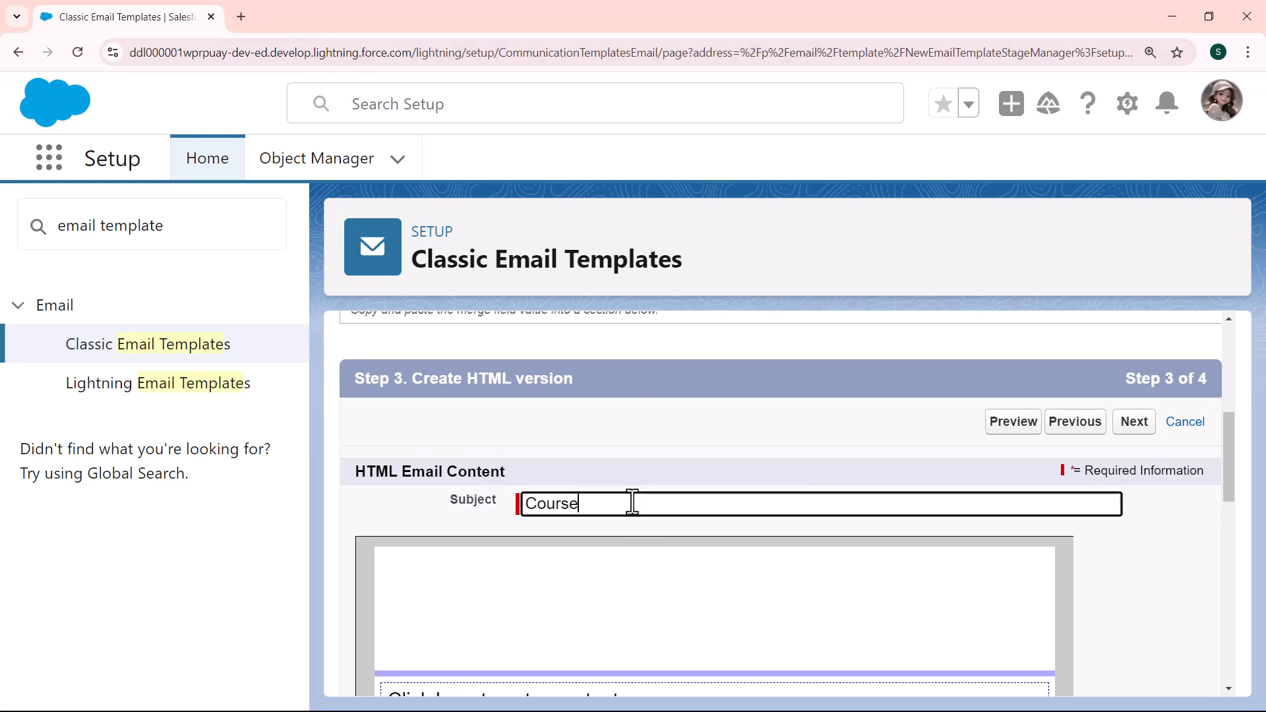
text(Promotion)
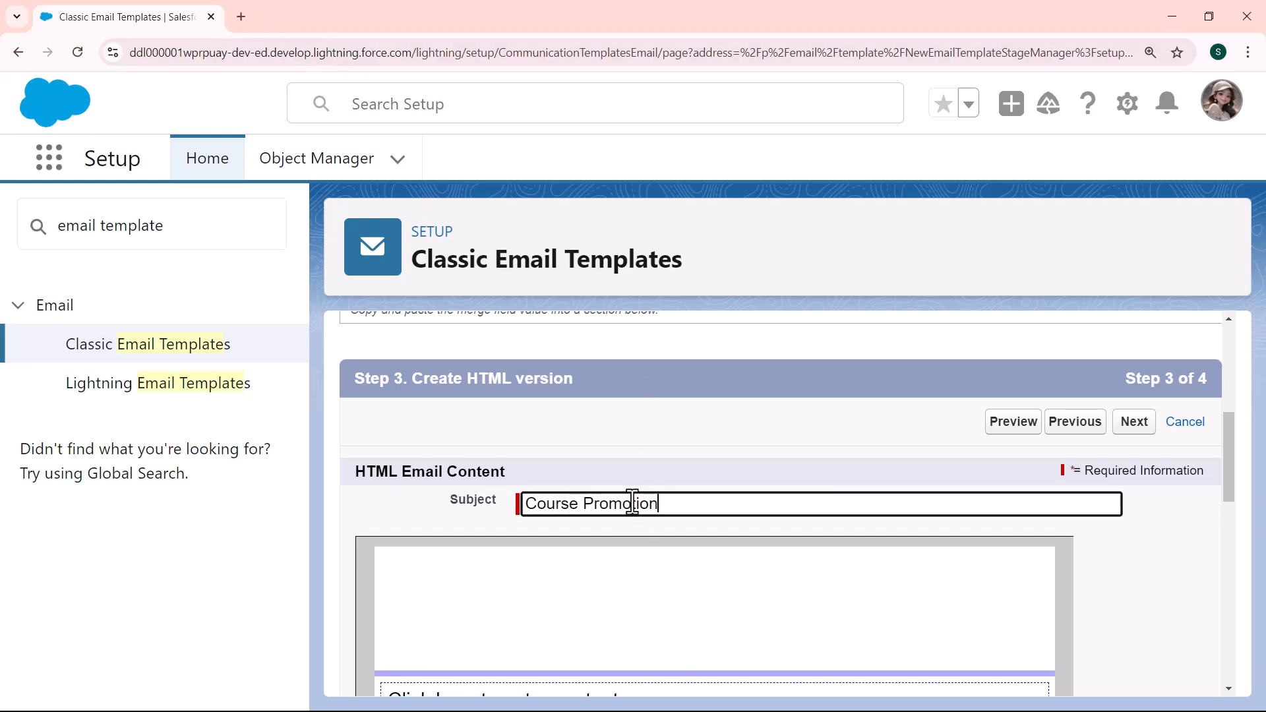
drag(1224, 437, 1251, 618)
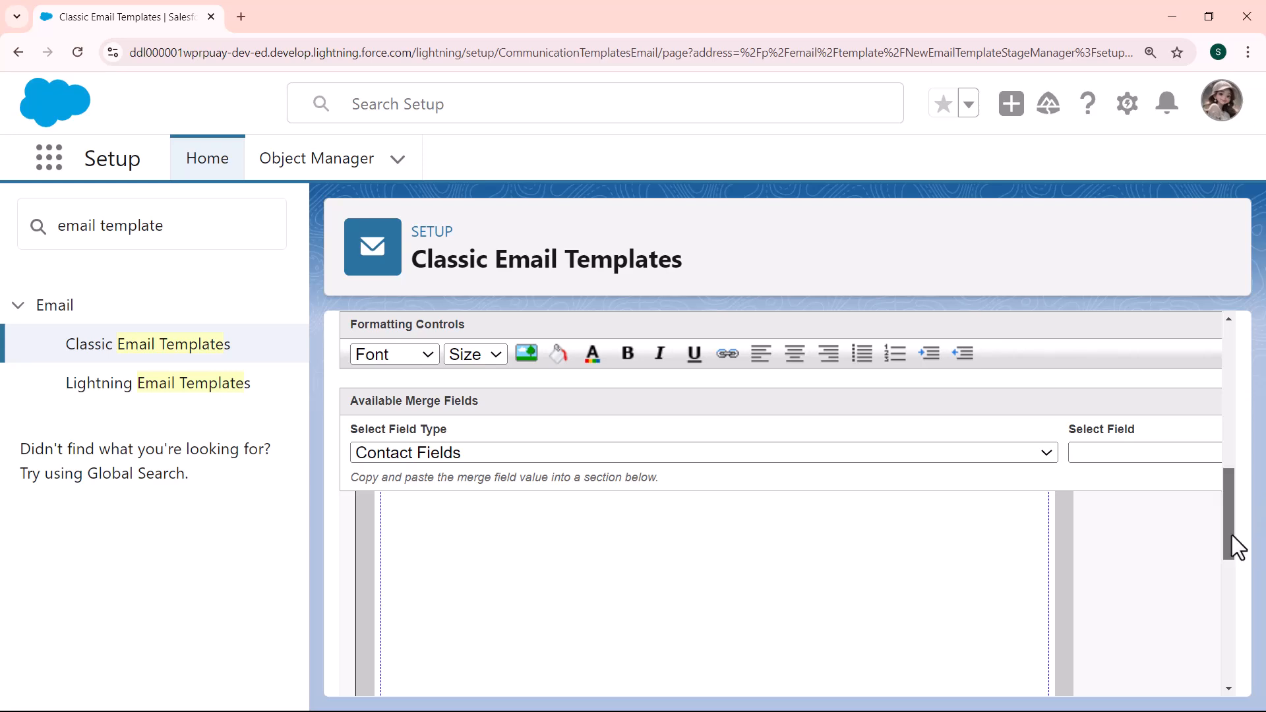
drag(1231, 545, 1244, 493)
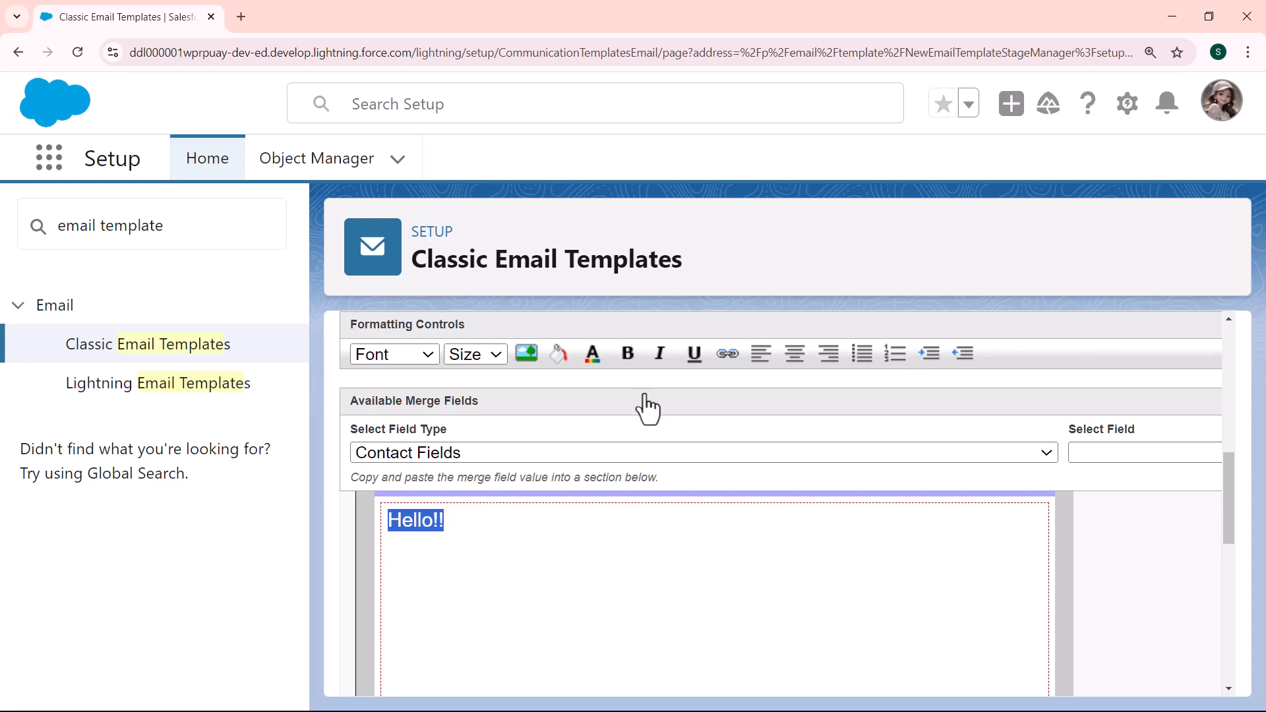
click(727, 356)
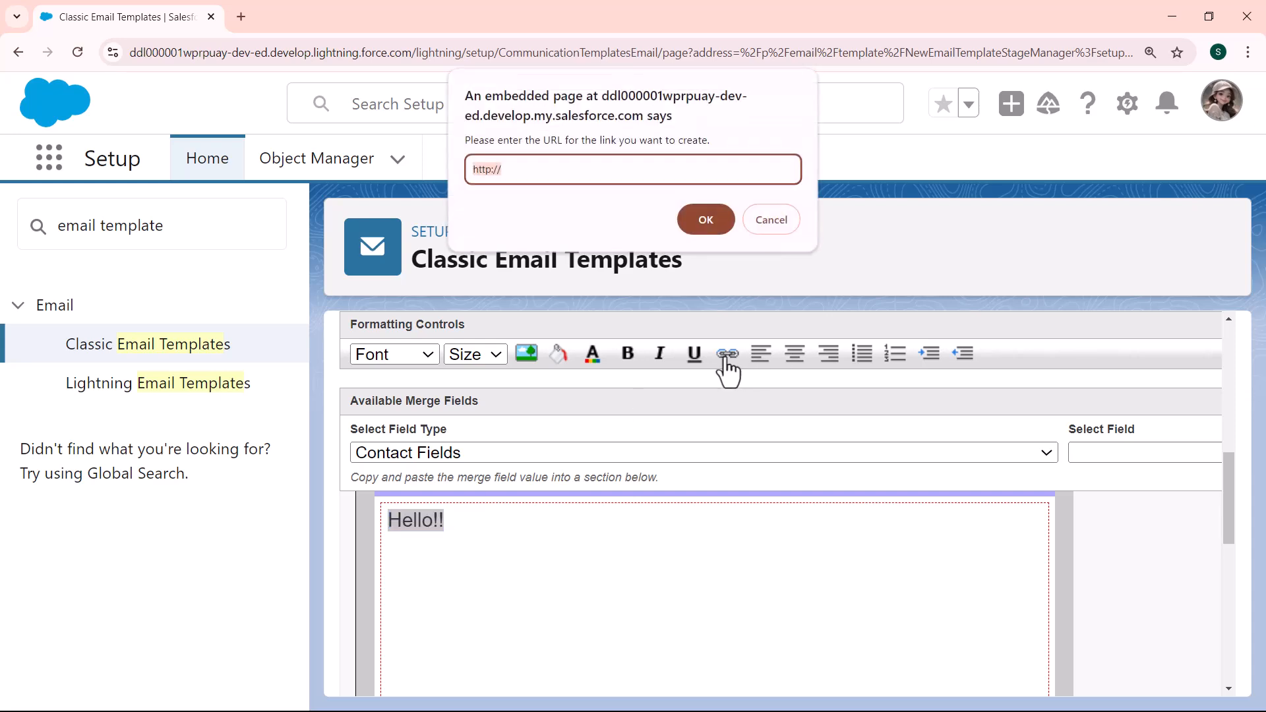
click(667, 169)
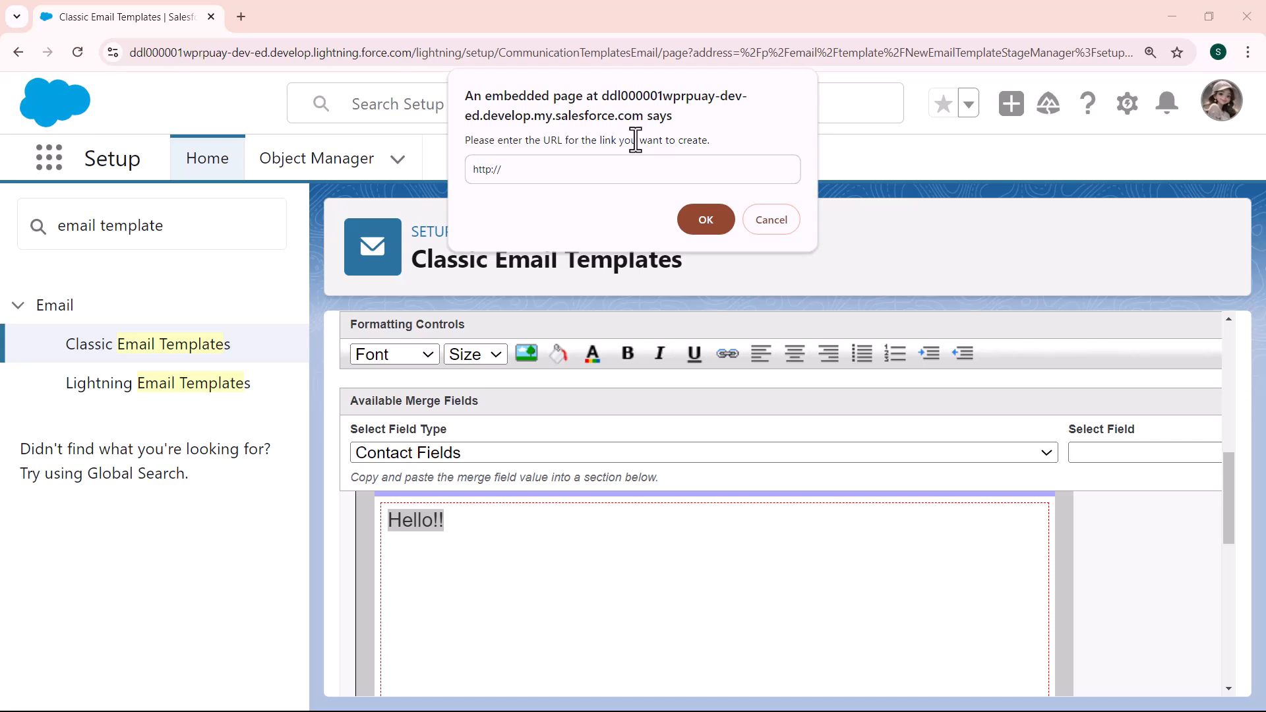
click(608, 160)
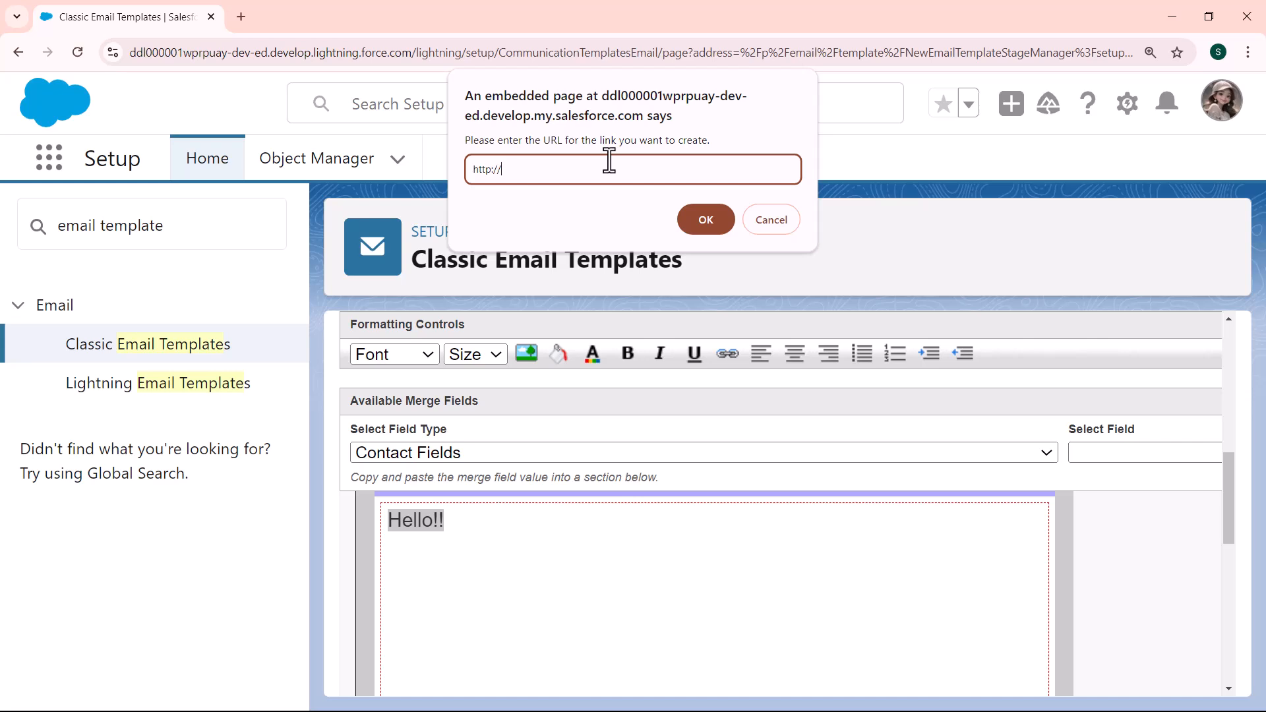
text(https://trailhead.salesforce.com/)
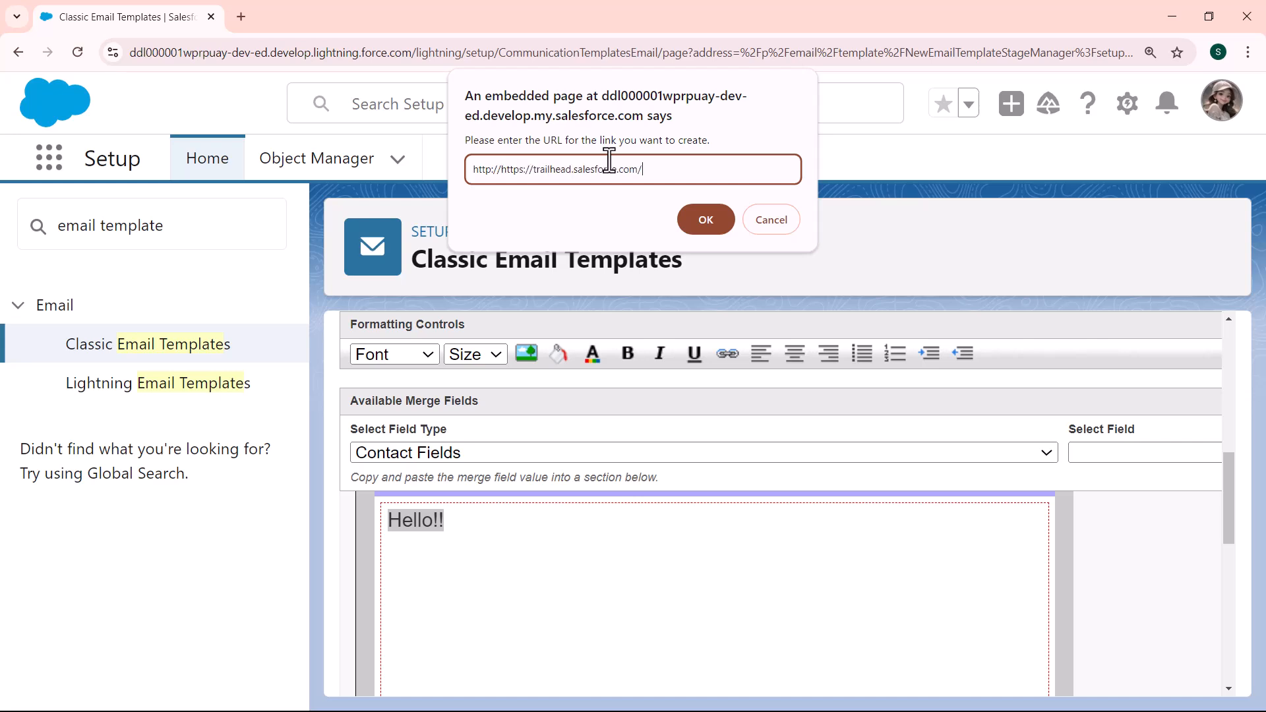
click(690, 212)
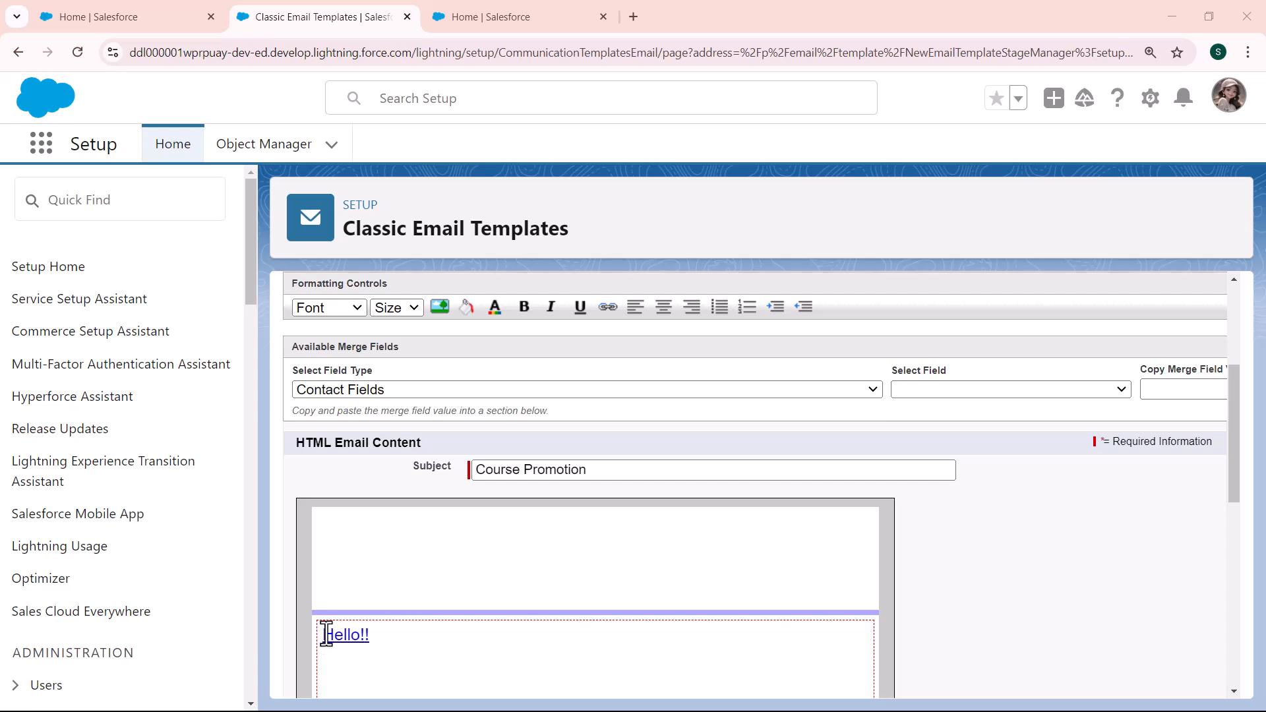
Step: Insert the Salesforce image from My Personal Documents into the email body before the Hello!! link
click(438, 308)
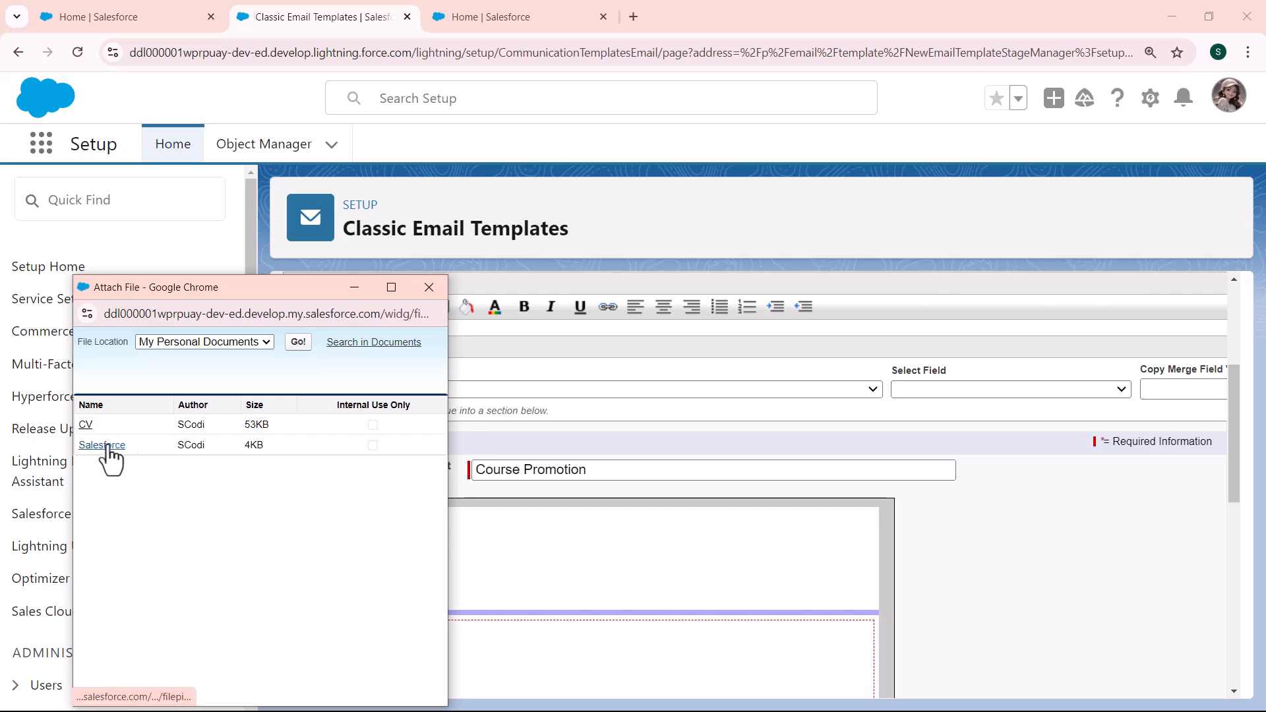
click(103, 445)
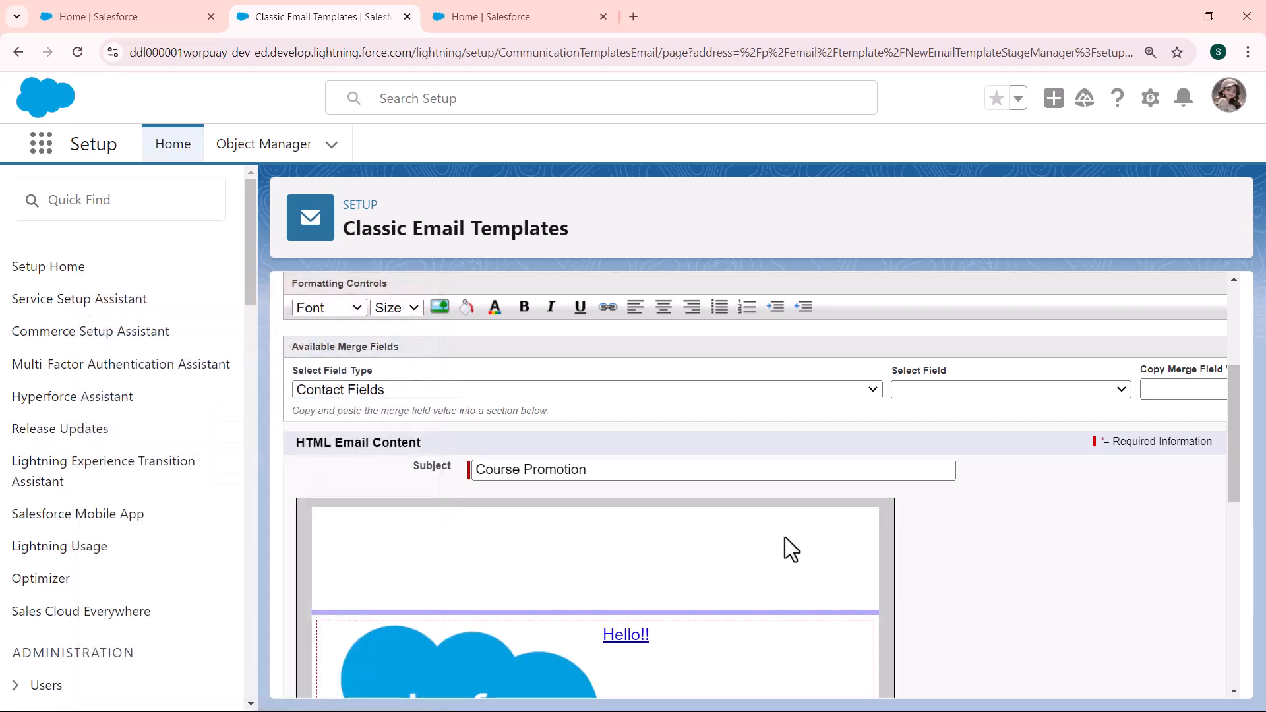
drag(1237, 481, 1236, 543)
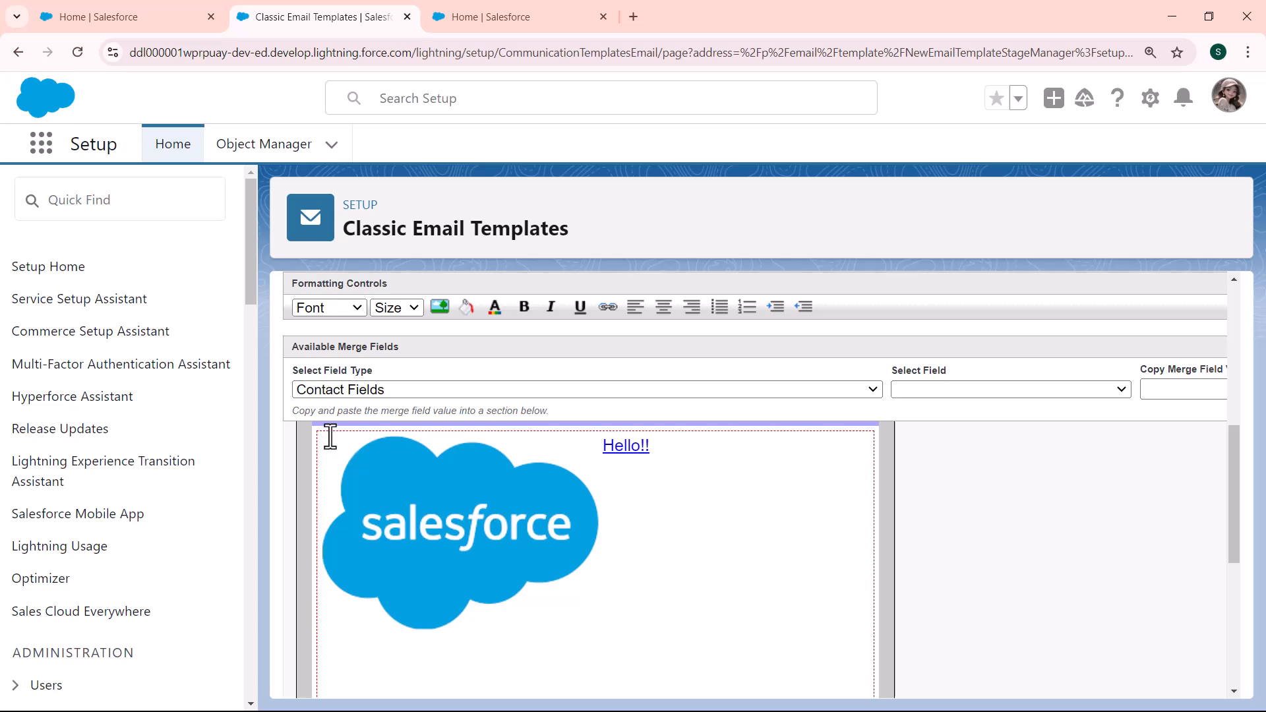
drag(325, 443, 510, 549)
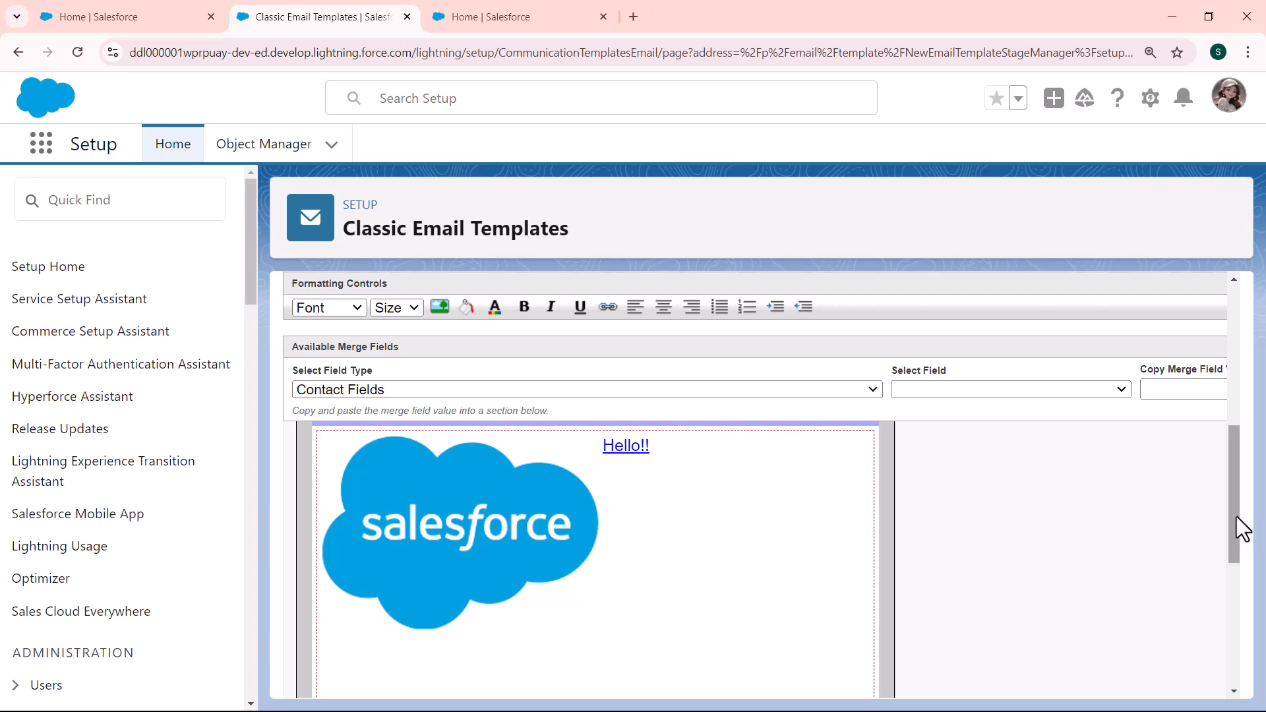
Step: Save the template with the text-only version left empty, and review the preview of its HTML body
scroll(1236, 516, down, 5)
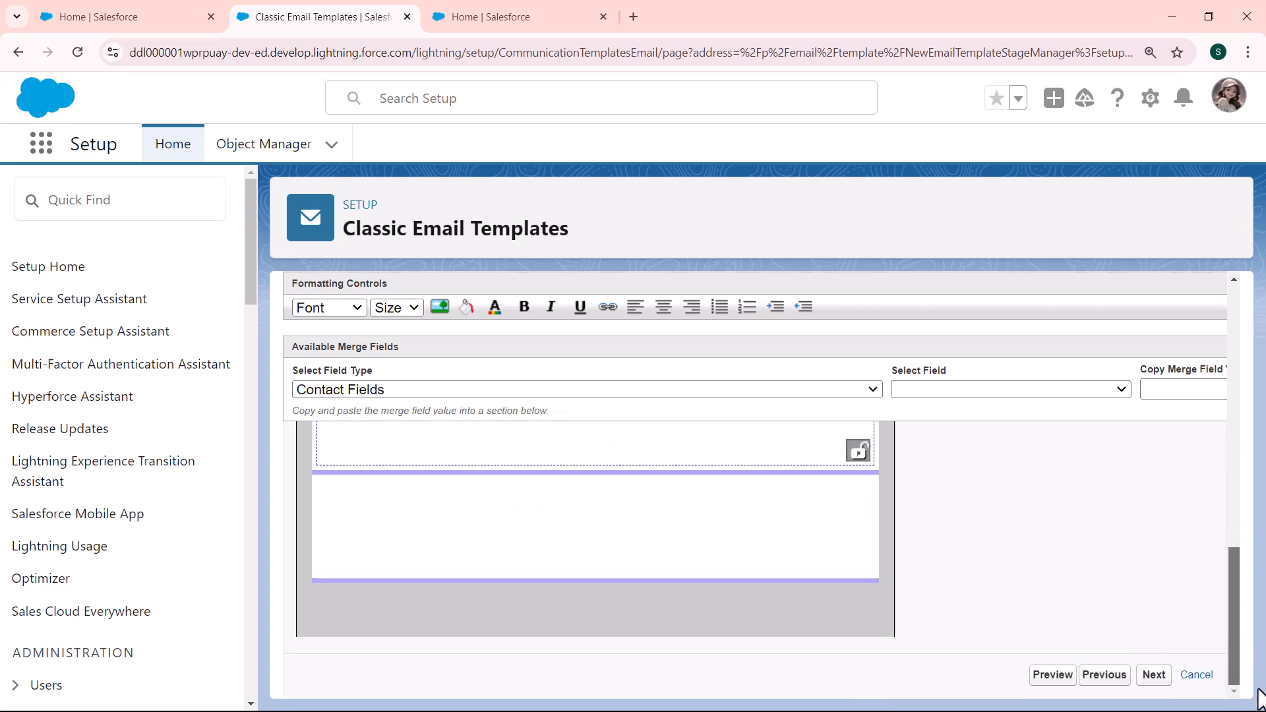
click(1154, 675)
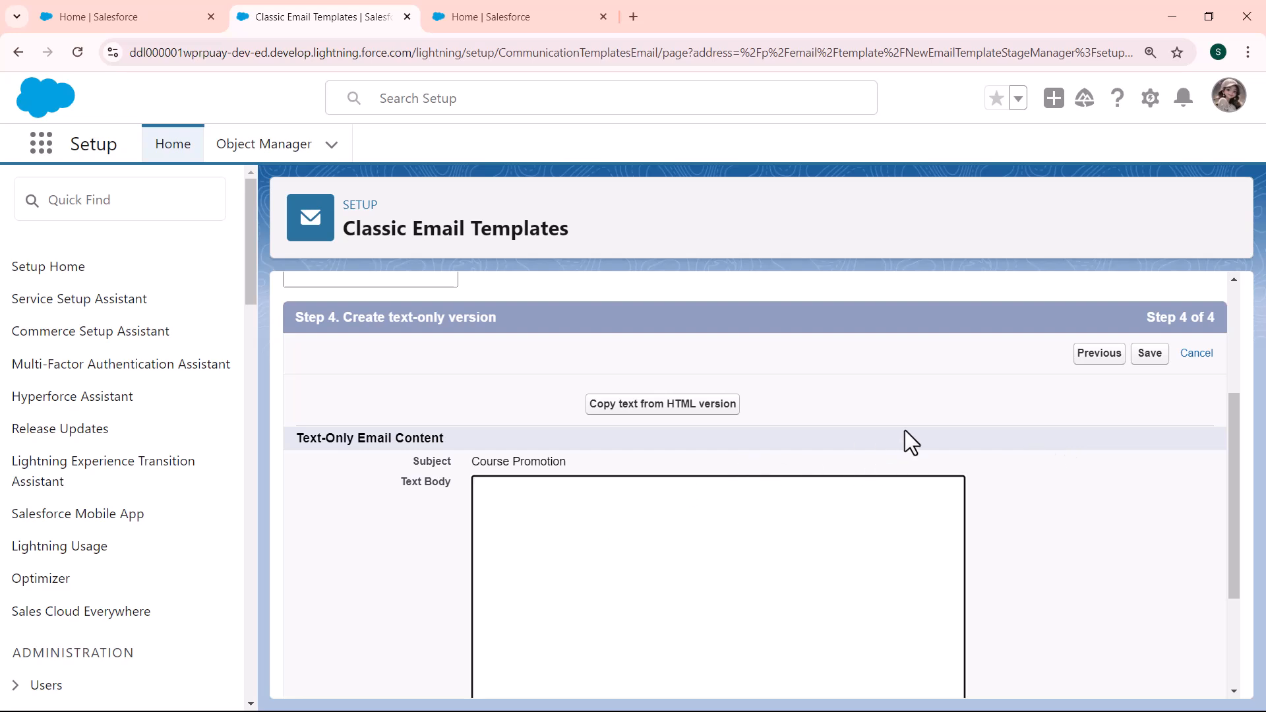
click(1151, 354)
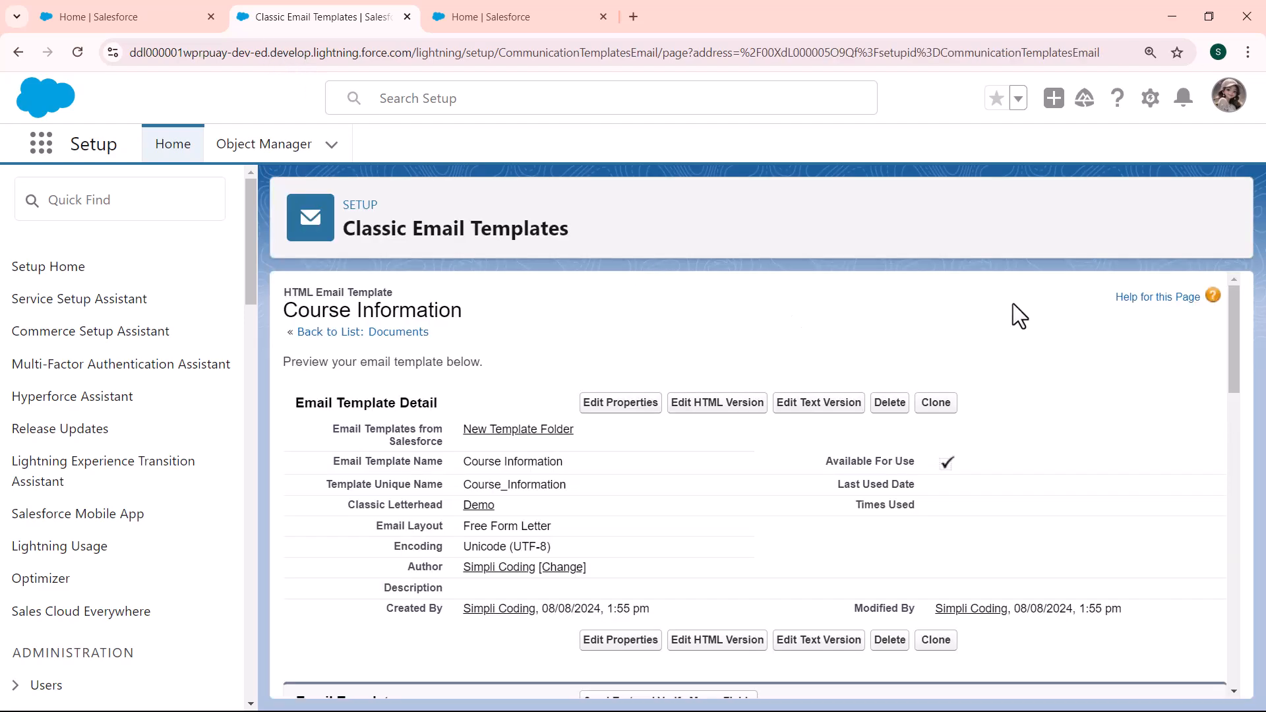
drag(1229, 337, 1232, 488)
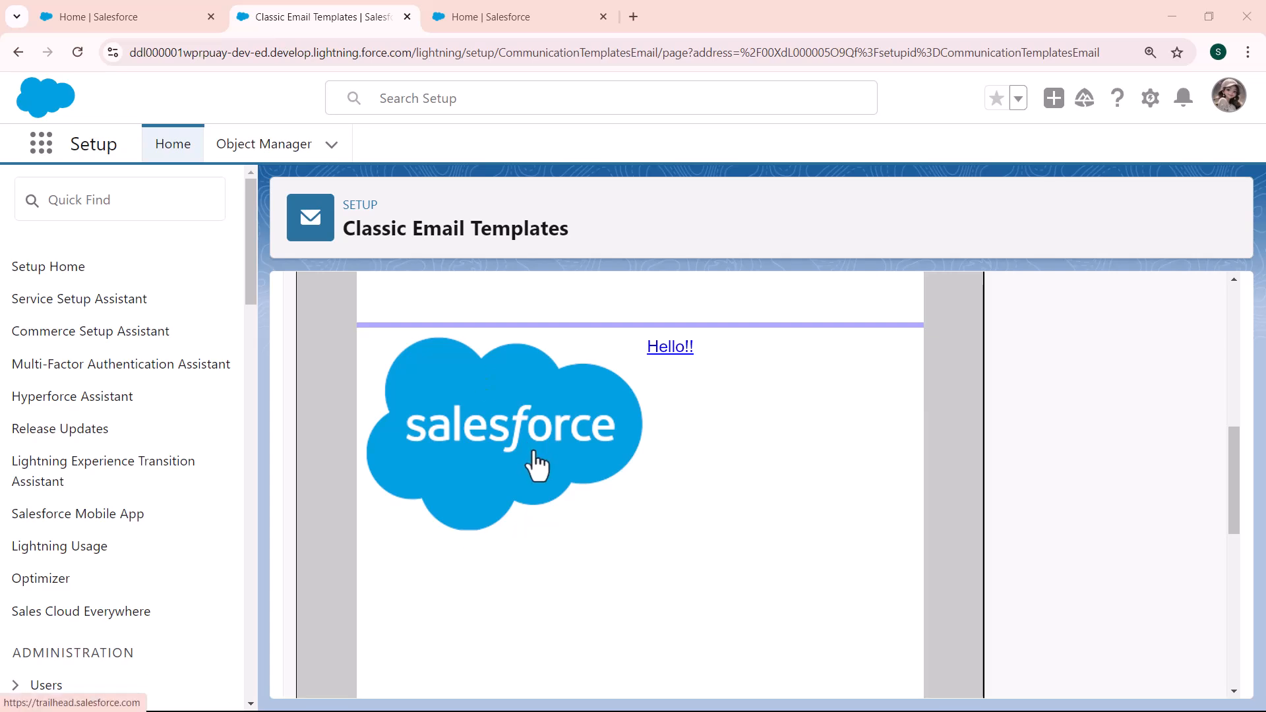